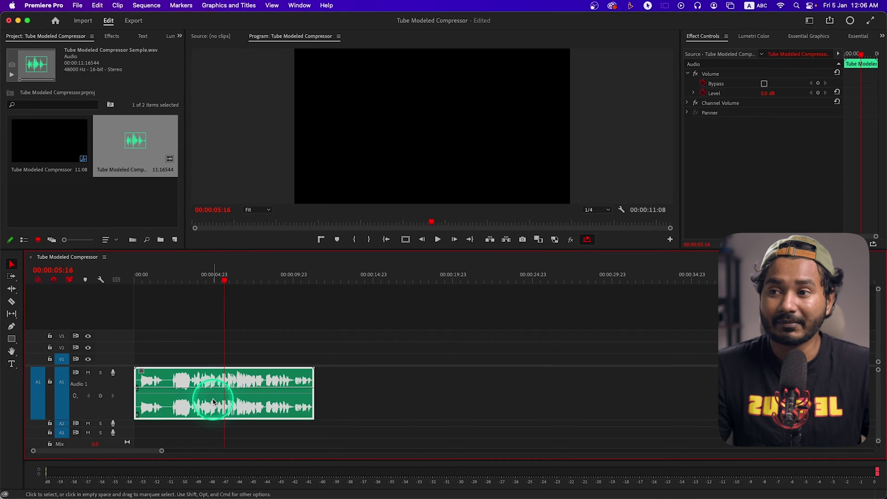
- Drag Tube-modeled Compressor from Audio Effects > Amplitude and Compression onto the audio clip
{"action": "left_click", "coordinate": [117, 40]}
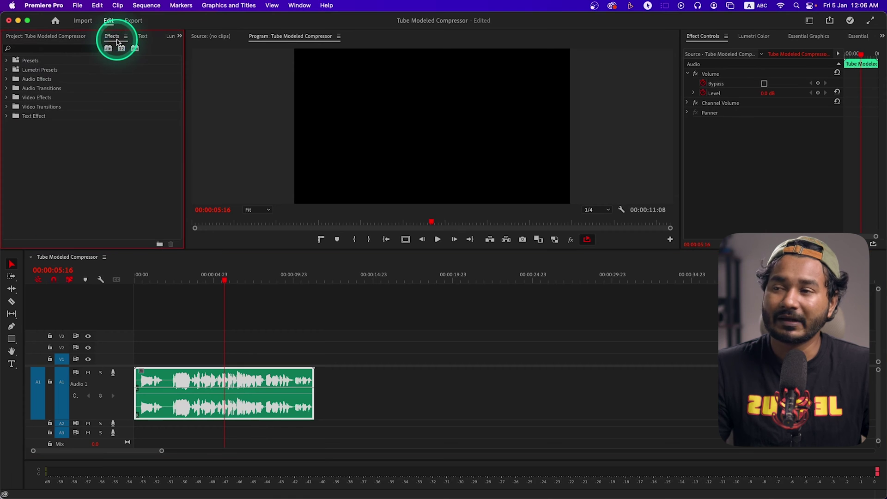
{"action": "left_click", "coordinate": [51, 49]}
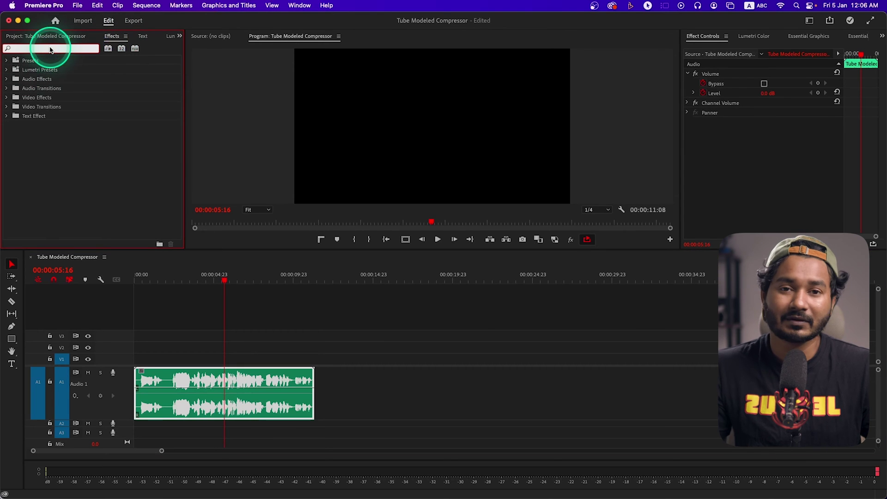
{"action": "left_click", "coordinate": [7, 79]}
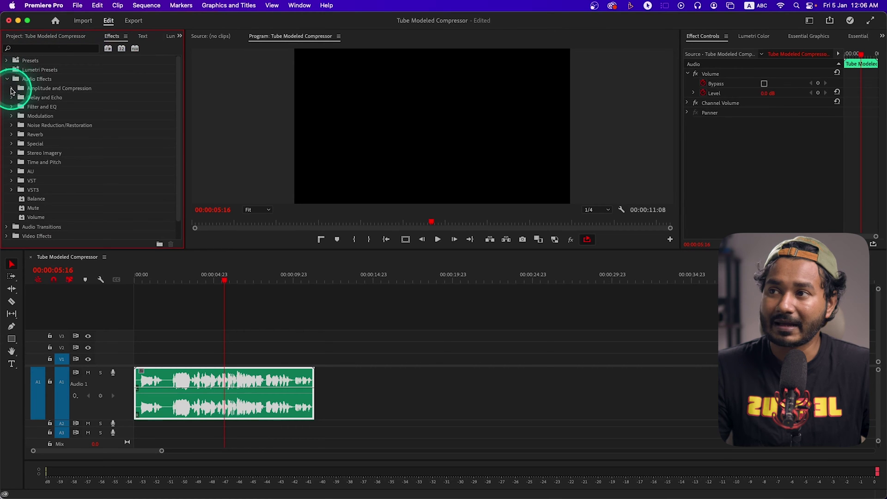
{"action": "left_click", "coordinate": [11, 89]}
{"action": "left_click", "coordinate": [41, 182]}
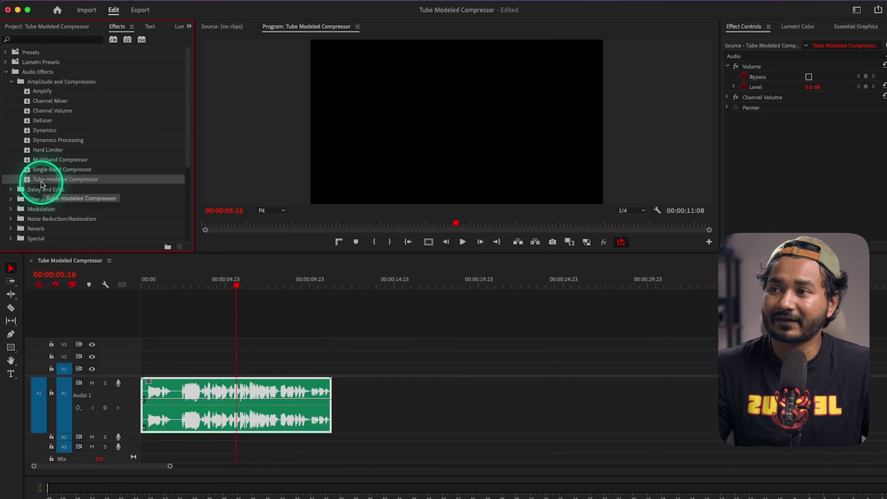
{"action": "left_click_drag", "start_coordinate": [40, 184], "coordinate": [224, 409]}
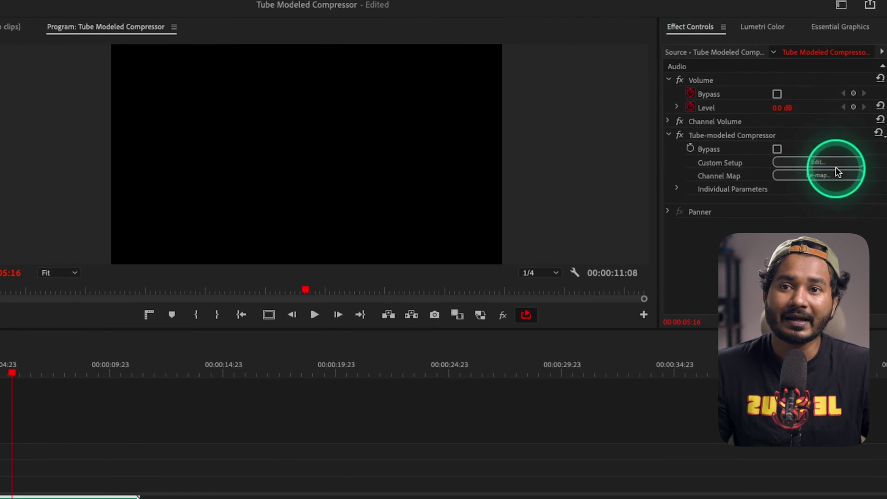
- Open the Tube-modeled Compressor's Clip Fx Editor via Custom Setup in Effect Controls
{"action": "left_click", "coordinate": [746, 136]}
{"action": "left_click", "coordinate": [831, 165]}
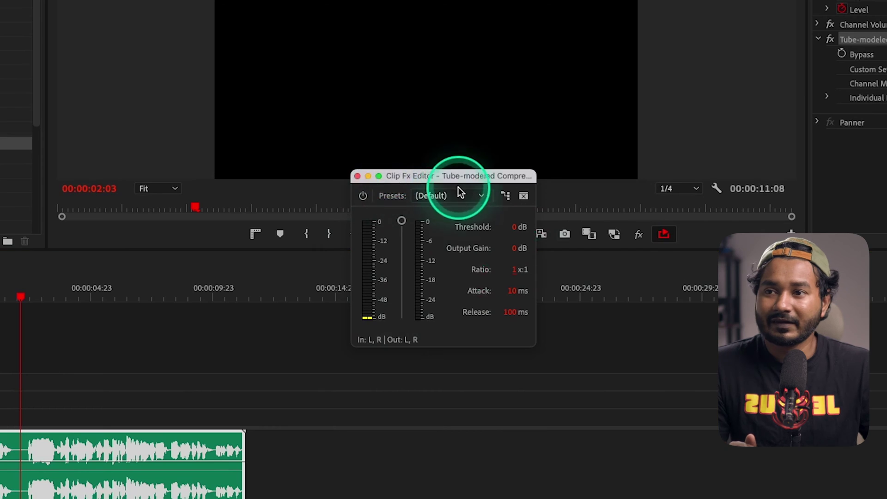
{"action": "left_click", "coordinate": [458, 194]}
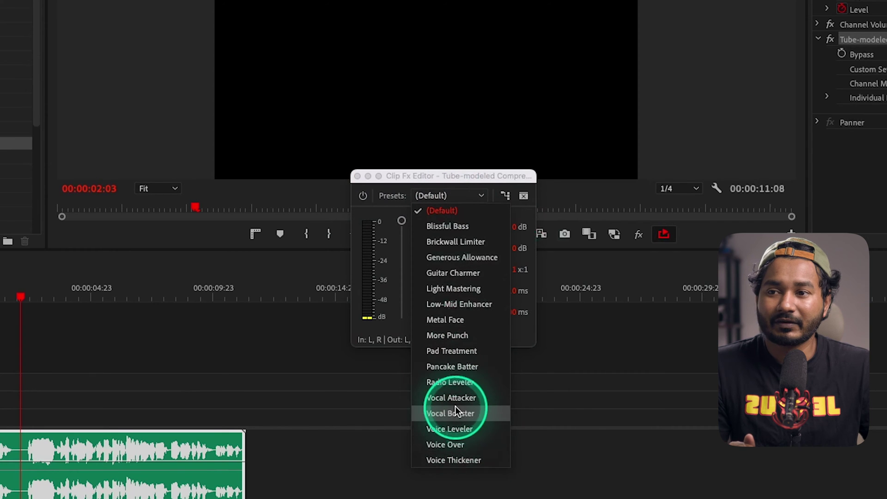
- Try the Voice Over preset, then return the compressor to its (Default) preset
{"action": "left_click", "coordinate": [456, 443]}
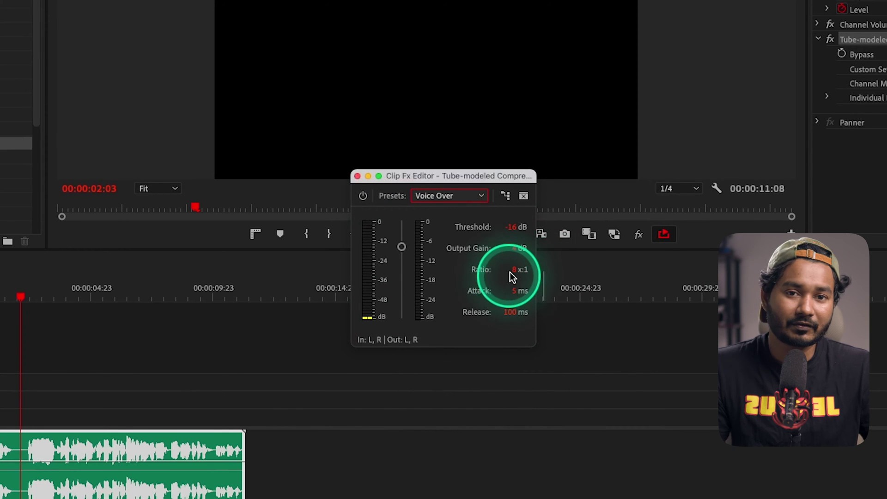
{"action": "left_click", "coordinate": [440, 196]}
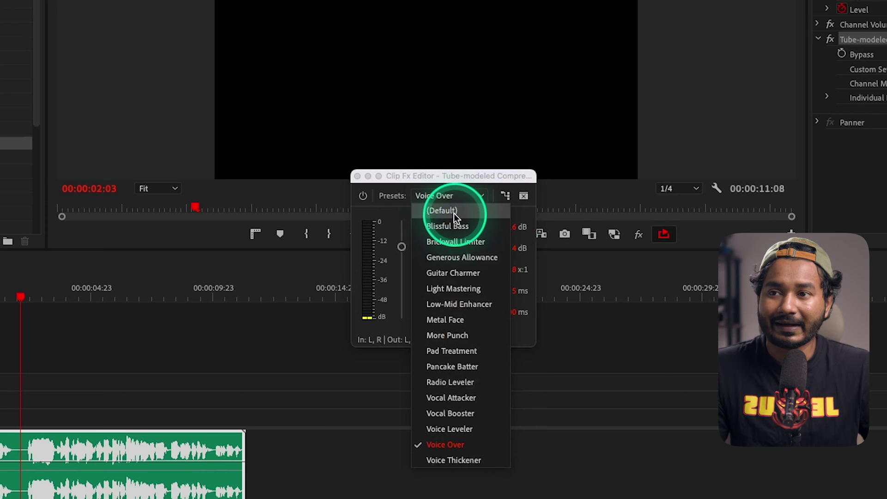
{"action": "left_click", "coordinate": [454, 211]}
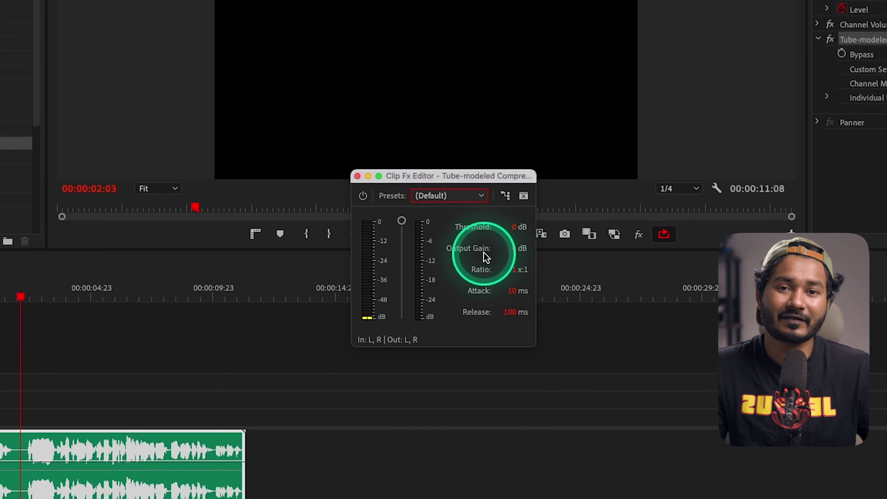
- Play the clip from the start and lower the compressor threshold to -19 dB
{"action": "left_click_drag", "start_coordinate": [18, 292], "coordinate": [0, 292]}
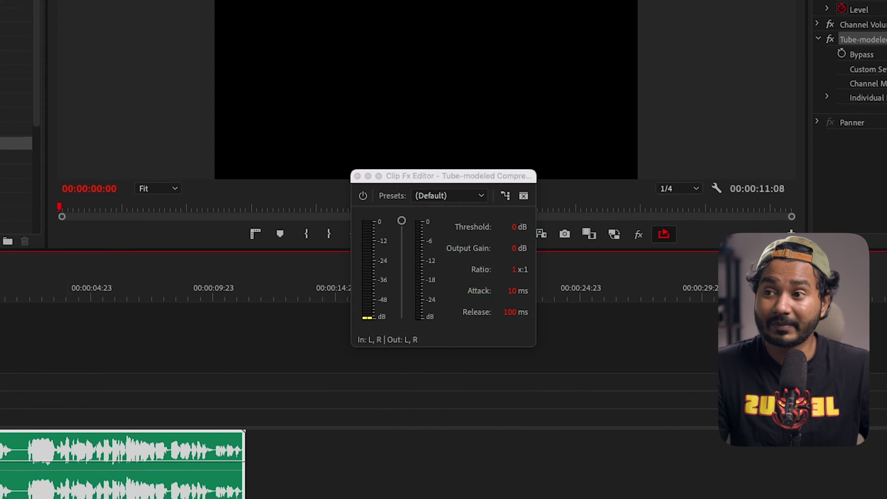
{"action": "key", "text": "space"}
{"action": "left_click_drag", "start_coordinate": [401, 222], "coordinate": [403, 252]}
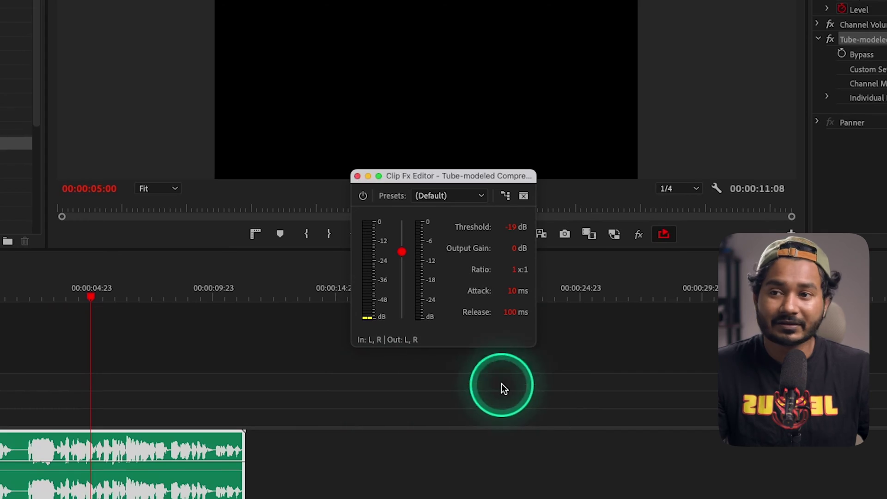
- Set the compressor ratio to 5:1 and replay the clip from the start
{"action": "left_click", "coordinate": [510, 272]}
{"action": "type", "text": "2"}
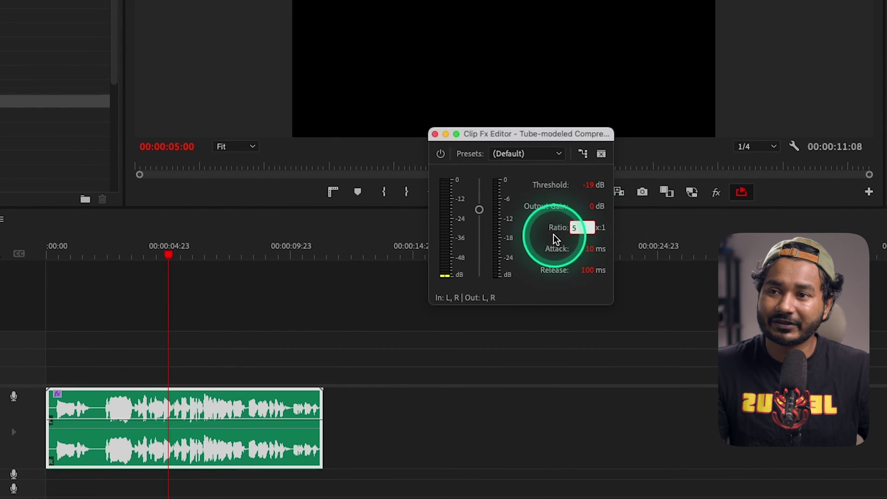
{"action": "key", "text": "Return"}
{"action": "left_click", "coordinate": [229, 290]}
{"action": "key", "text": "Home"}
{"action": "key", "text": "space"}
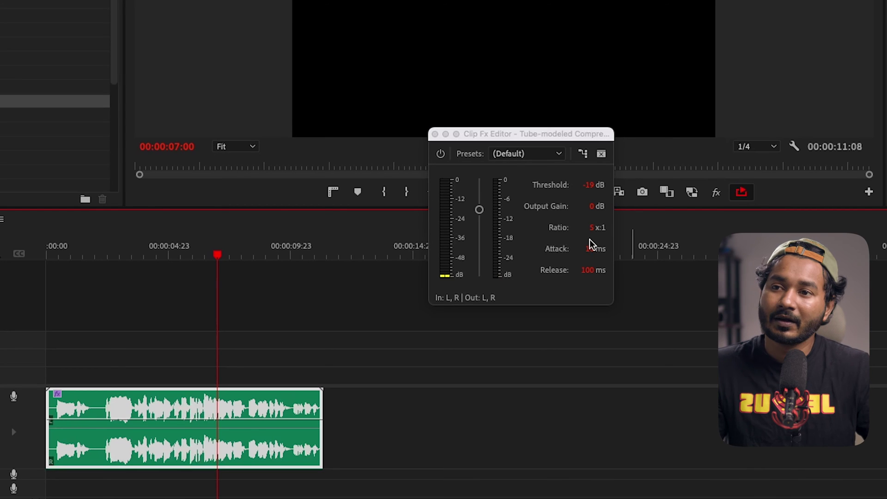
{"action": "left_click", "coordinate": [594, 205]}
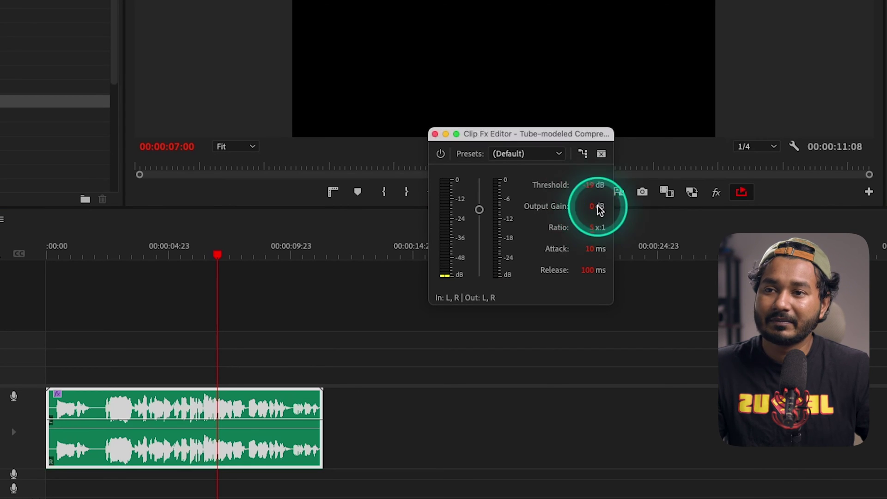
- Scrub the Output Gain up to 10 dB and return playback to the timeline start
{"action": "left_click_drag", "start_coordinate": [600, 208], "coordinate": [665, 208]}
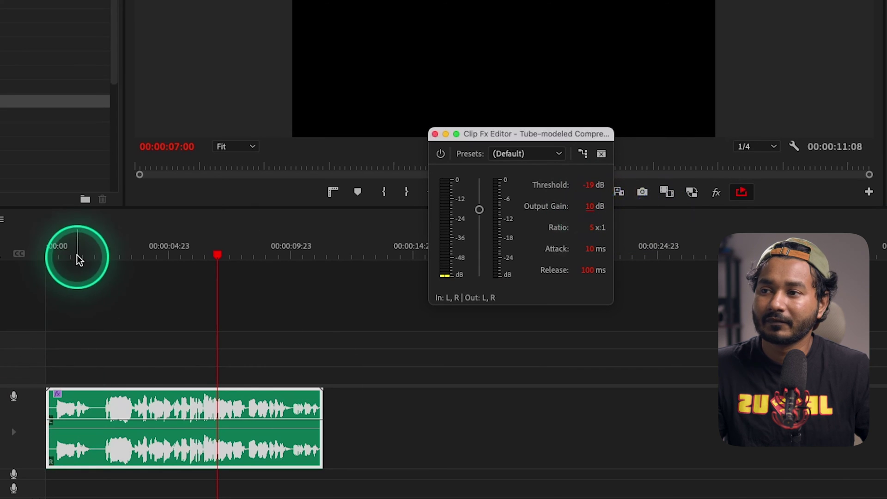
{"action": "left_click", "coordinate": [48, 254]}
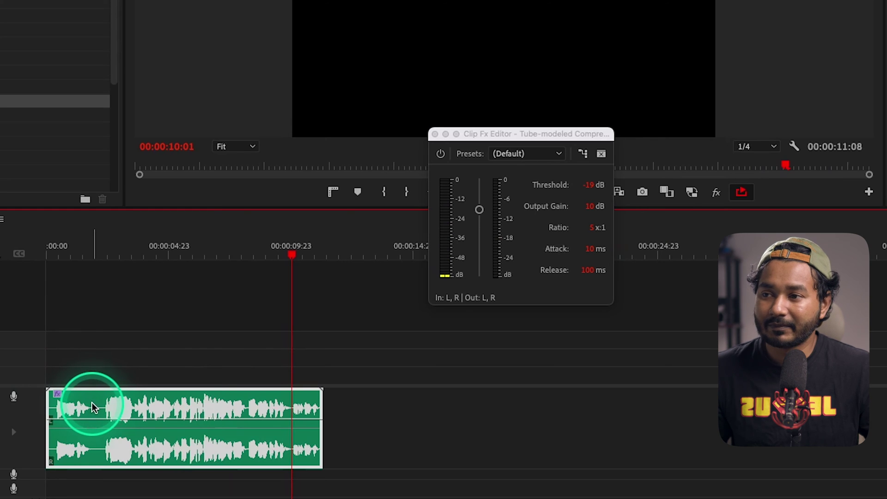
- Alt-drag a copy of the clip after the original and Render and Replace the copy
{"action": "left_click_drag", "start_coordinate": [92, 406], "coordinate": [416, 409]}
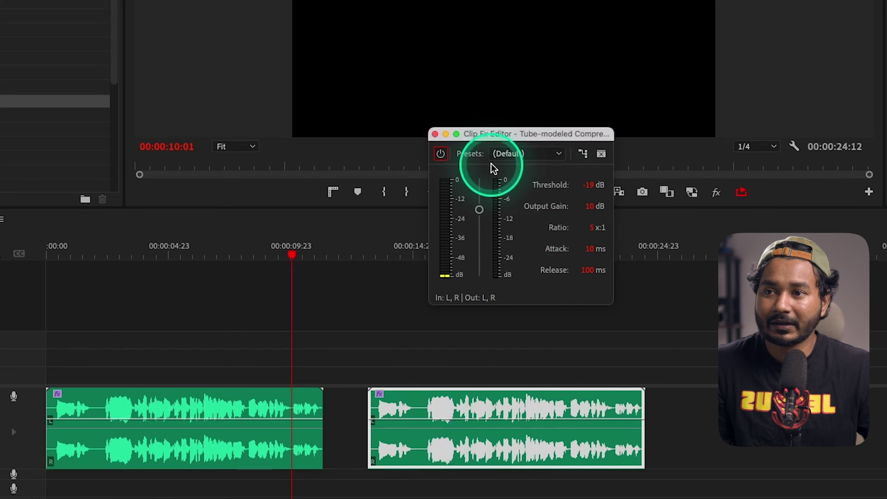
{"action": "left_click", "coordinate": [435, 134]}
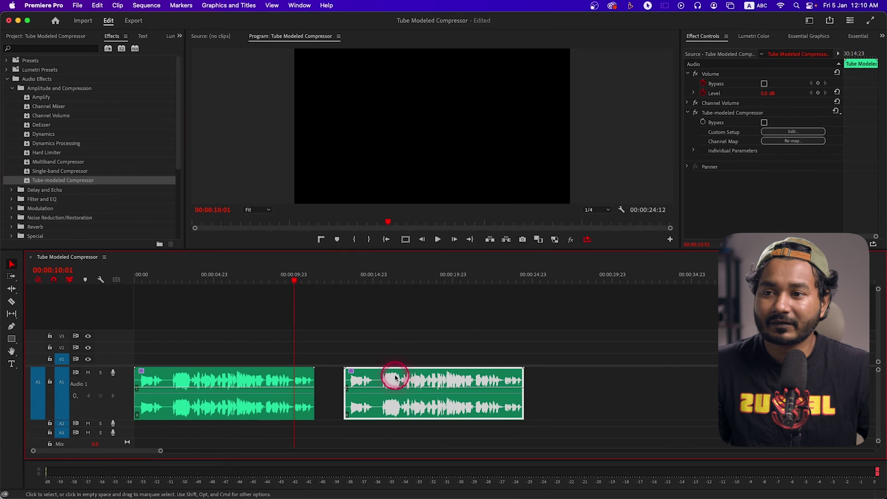
{"action": "right_click", "coordinate": [395, 378]}
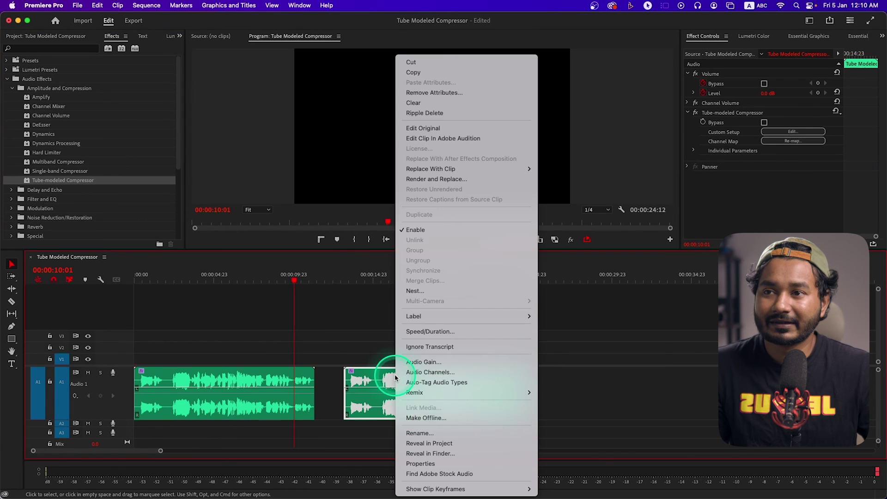
{"action": "left_click", "coordinate": [448, 179]}
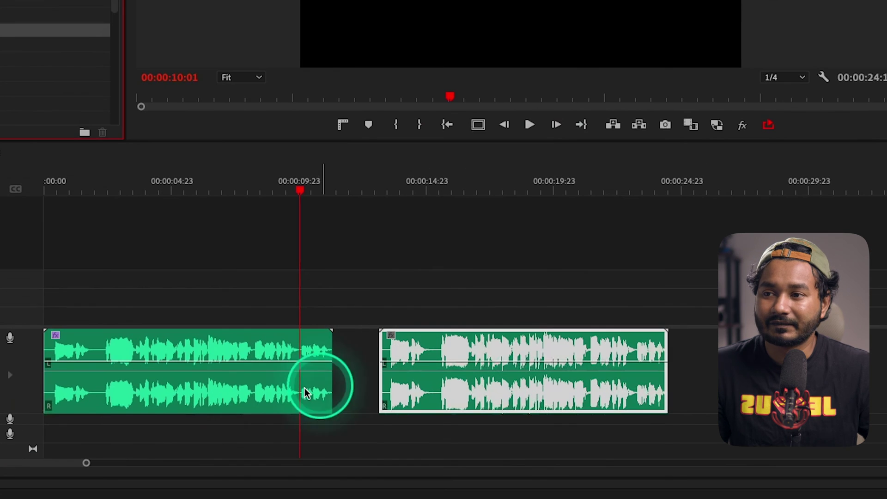
- Play the rendered copy from its start to compare it with the compressed original
{"action": "double_click", "coordinate": [195, 393]}
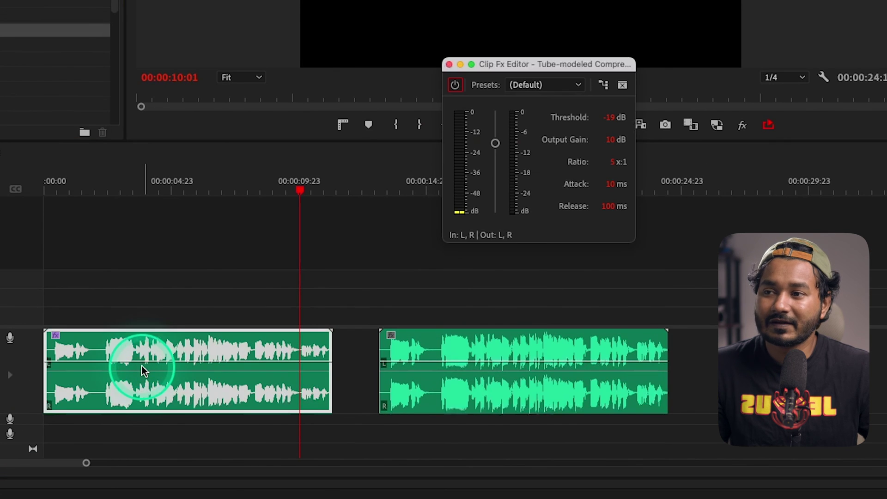
{"action": "left_click", "coordinate": [407, 390]}
{"action": "left_click", "coordinate": [278, 368]}
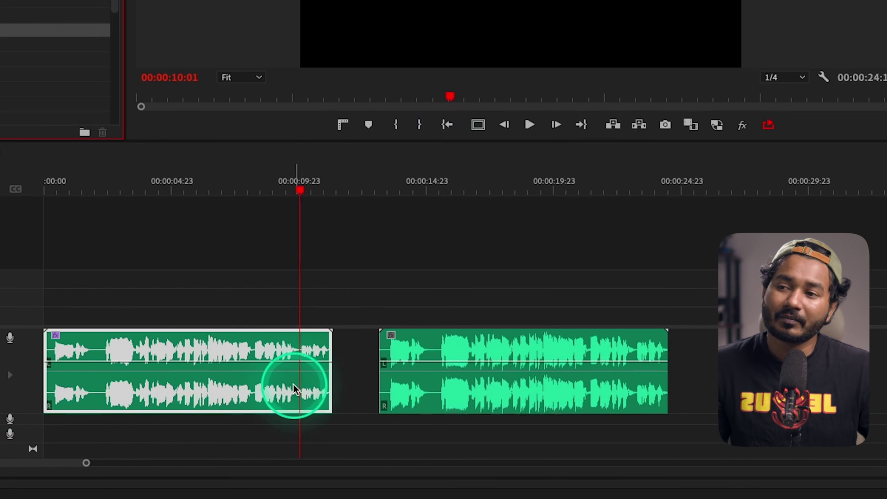
{"action": "left_click", "coordinate": [442, 375]}
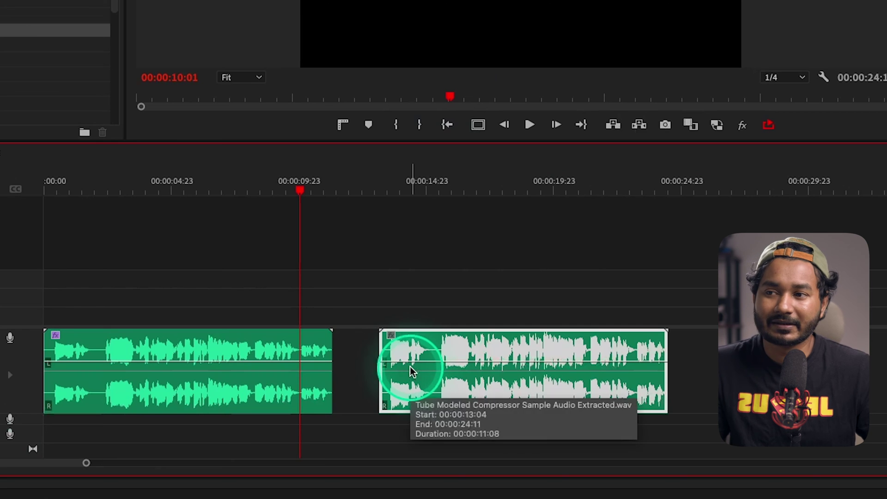
{"action": "left_click_drag", "start_coordinate": [66, 182], "coordinate": [54, 187]}
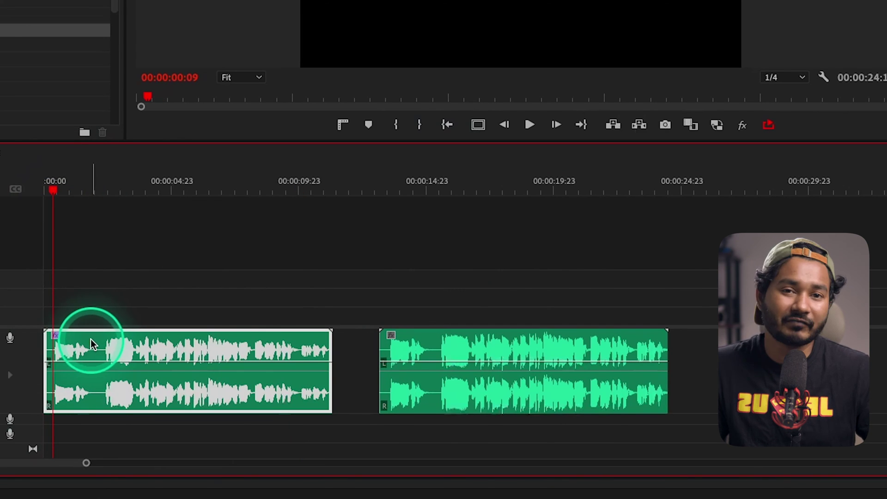
{"action": "left_click", "coordinate": [390, 186]}
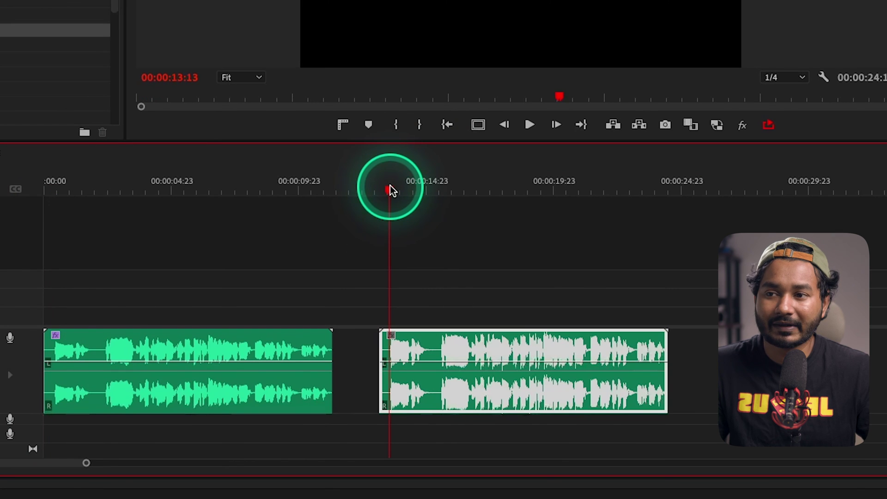
{"action": "key", "text": "space"}
{"action": "left_click_drag", "start_coordinate": [391, 185], "coordinate": [442, 186]}
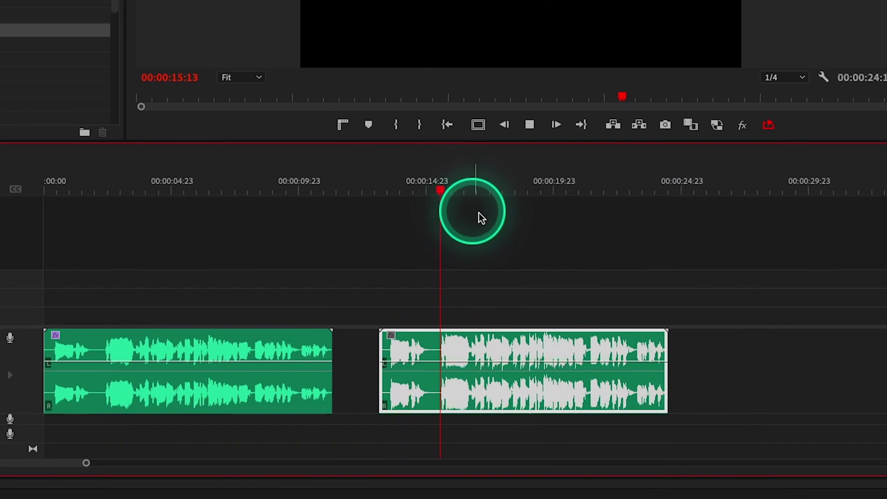